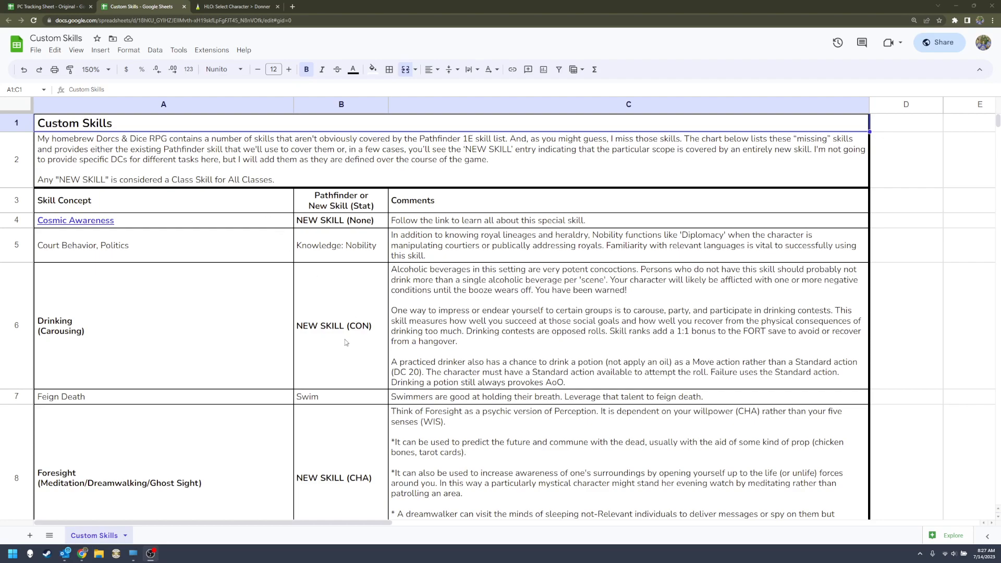
Switch to Hero Lab Online and open the skills of the Donner Darkstone - Backup3 character in build mode
{"action": "left_click", "coordinate": [215, 9]}
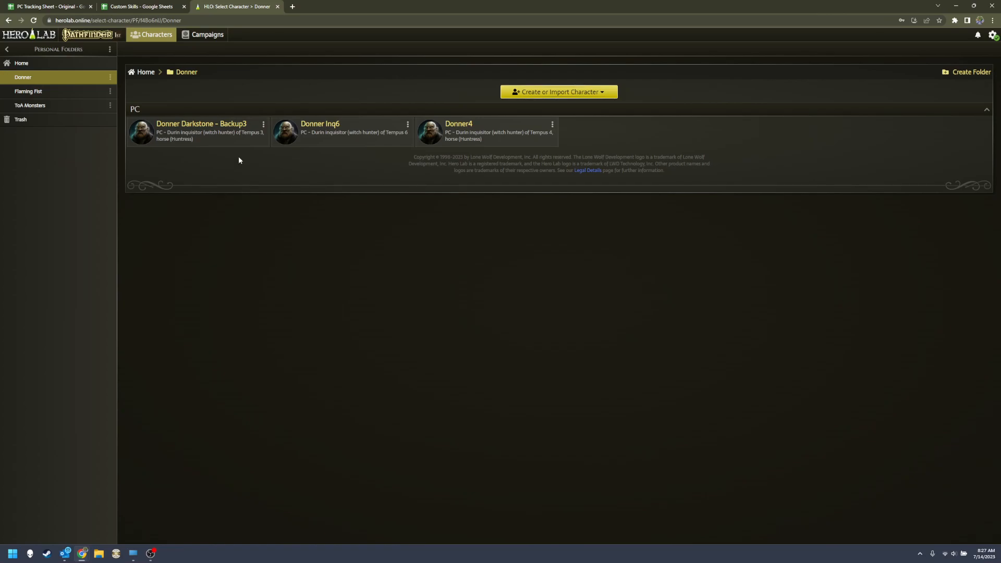
{"action": "left_click", "coordinate": [226, 138]}
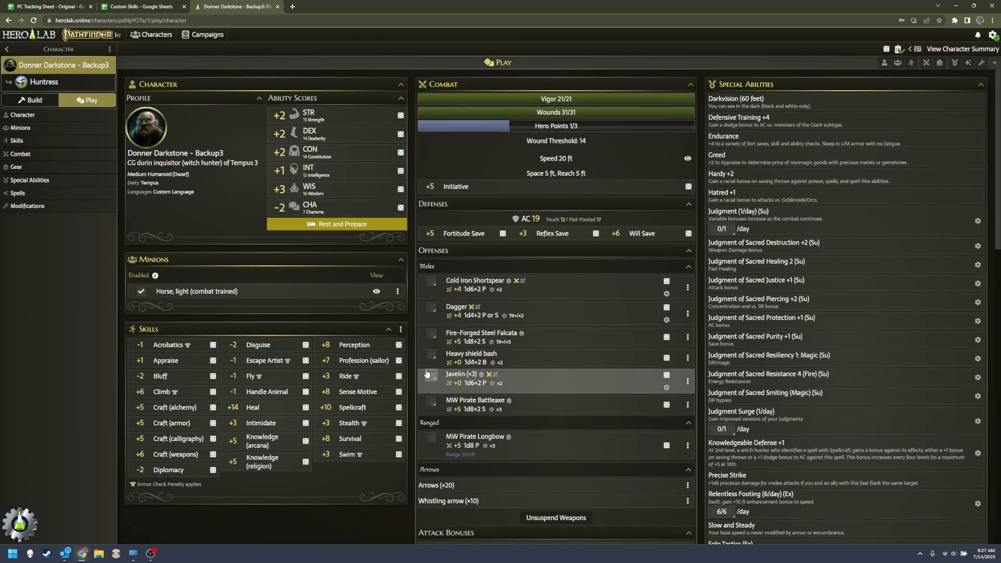
{"action": "left_click", "coordinate": [36, 100]}
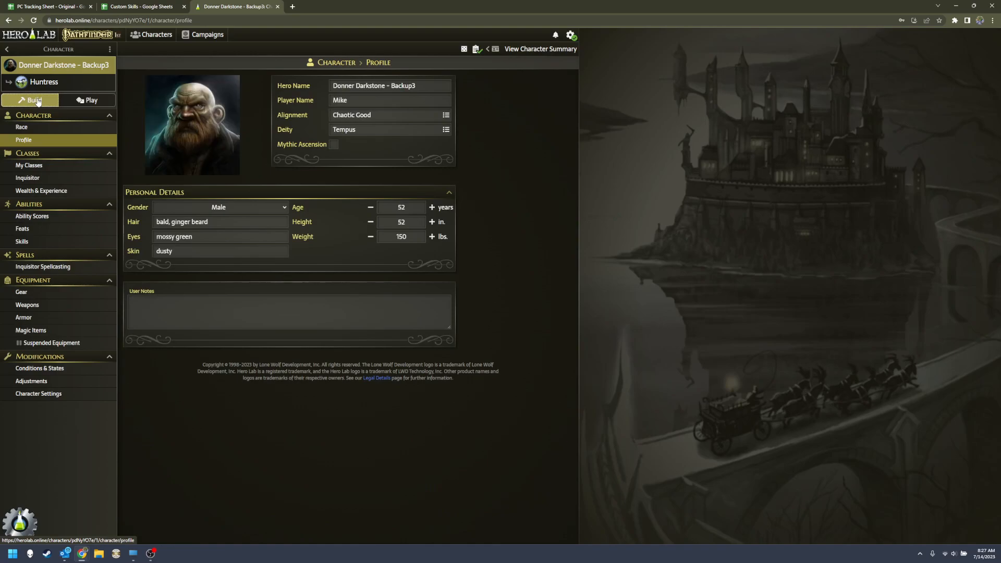
{"action": "left_click", "coordinate": [55, 248]}
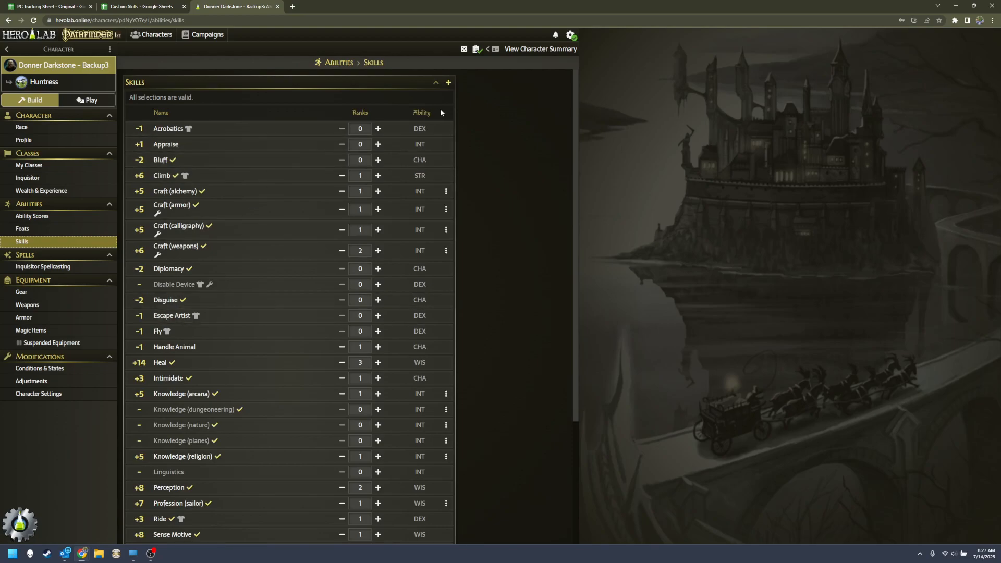
Add the Perform (other) skill to the character's skill list
{"action": "left_click", "coordinate": [449, 84]}
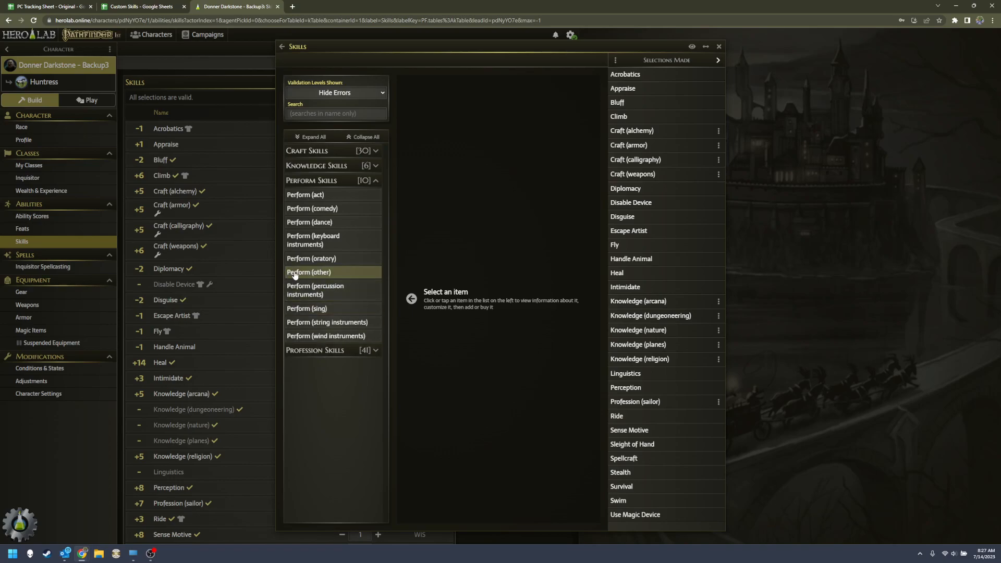
{"action": "left_click", "coordinate": [326, 273]}
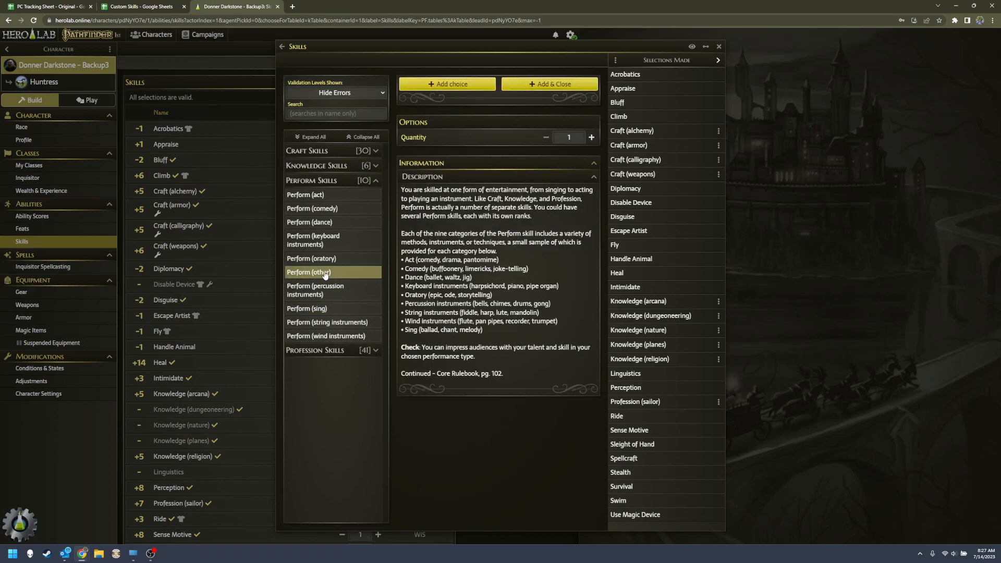
{"action": "left_click", "coordinate": [560, 84]}
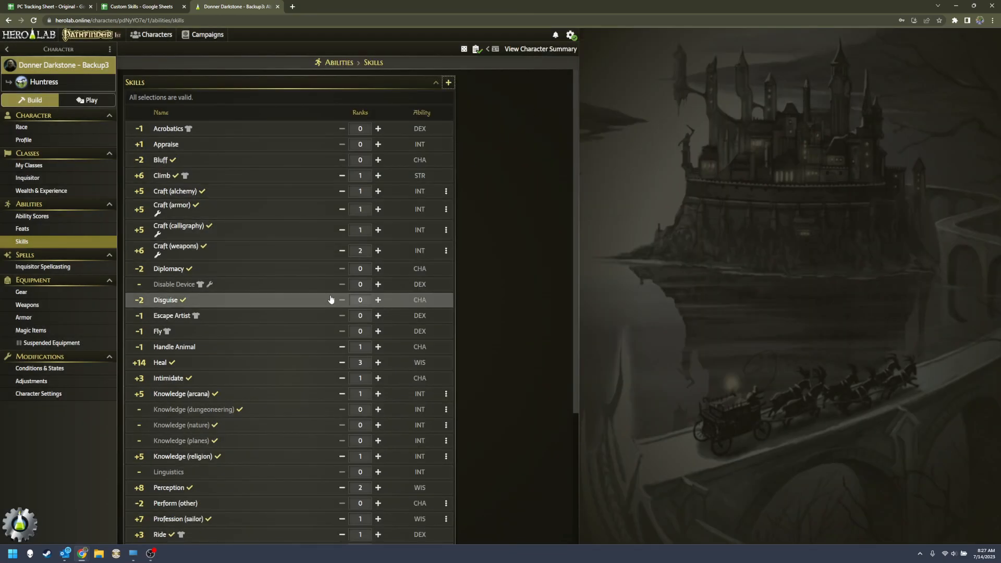
Give the Perform (other) skill the custom name "Drinking (Carousing)" and close its details
{"action": "scroll", "coordinate": [330, 299], "scroll_direction": "down", "scroll_amount": 2}
{"action": "scroll", "coordinate": [330, 298], "scroll_direction": "down", "scroll_amount": 2}
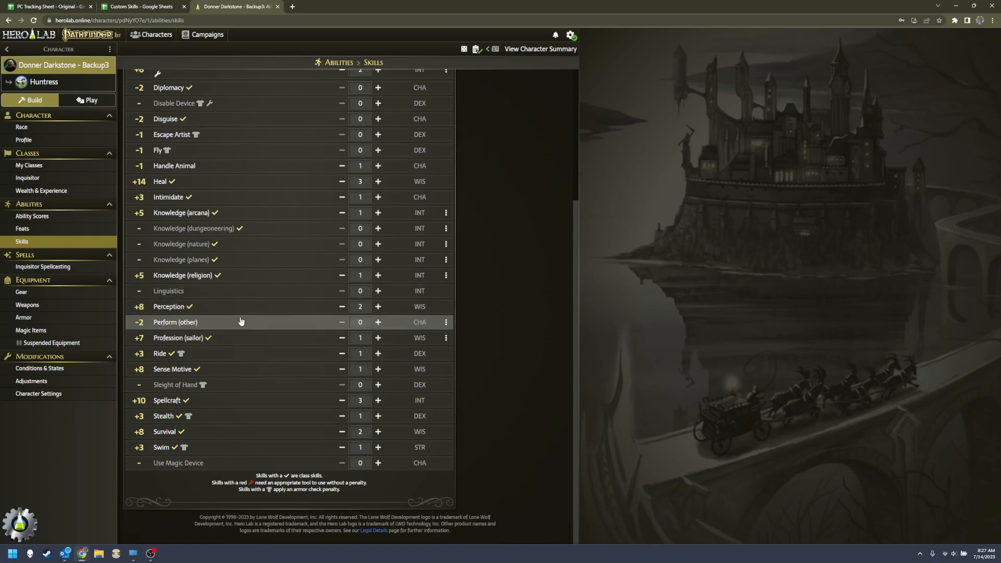
{"action": "left_click", "coordinate": [445, 324]}
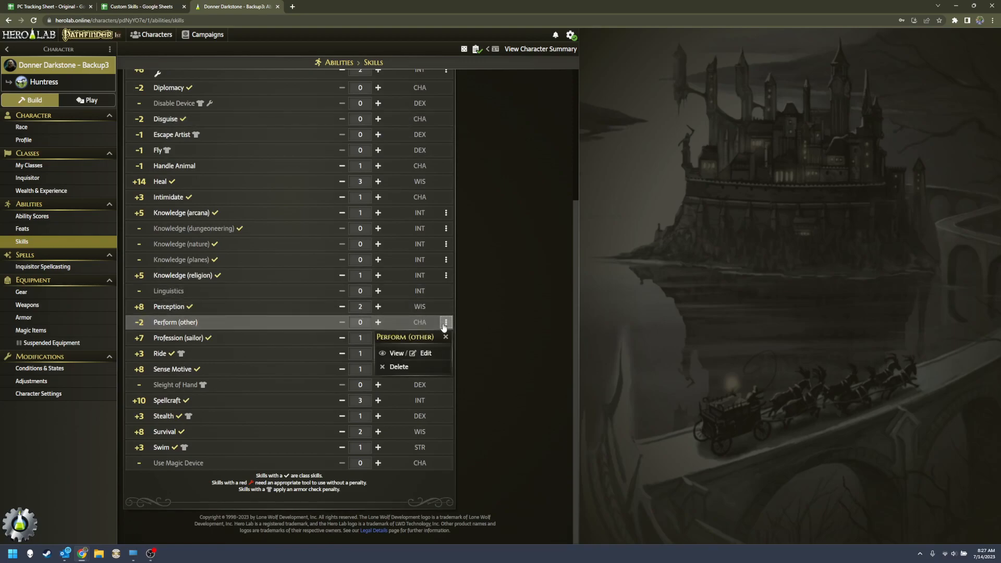
{"action": "left_click", "coordinate": [423, 354]}
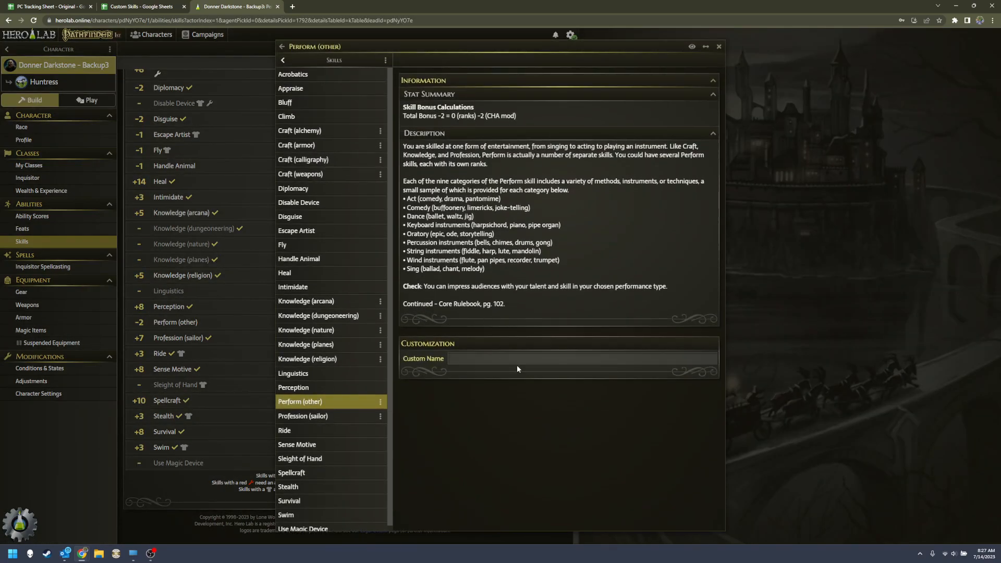
{"action": "left_click", "coordinate": [517, 360]}
{"action": "type", "text": "Drinking ("}
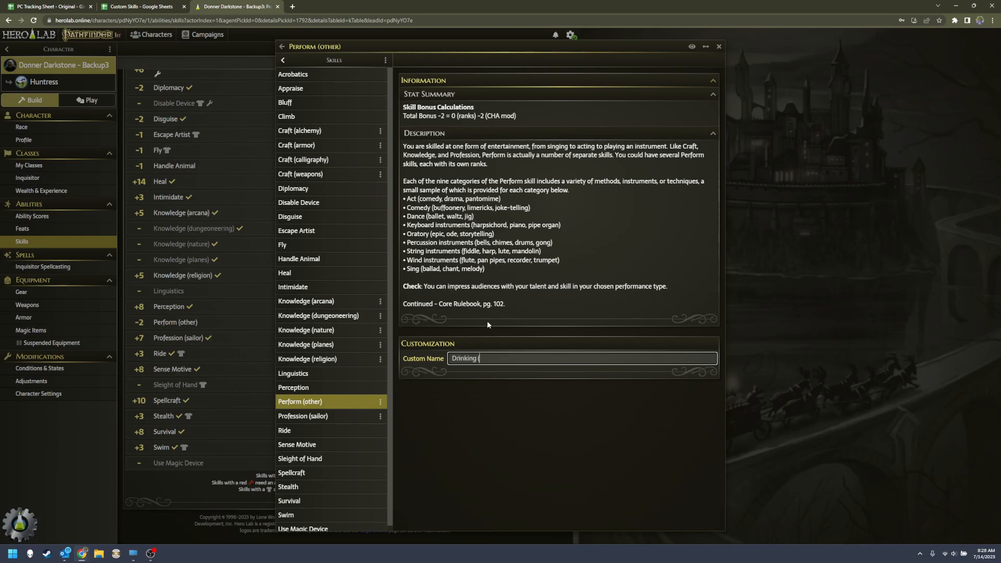
{"action": "type", "text": "carousing)"}
{"action": "left_click", "coordinate": [481, 361]}
{"action": "key", "text": "BackSpace"}
{"action": "type", "text": "C"}
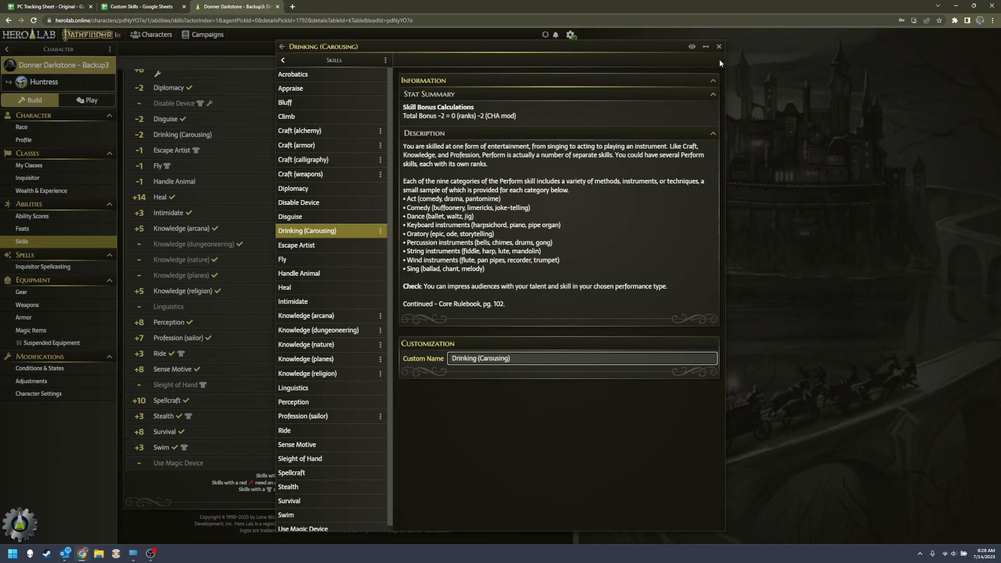
{"action": "left_click", "coordinate": [718, 48]}
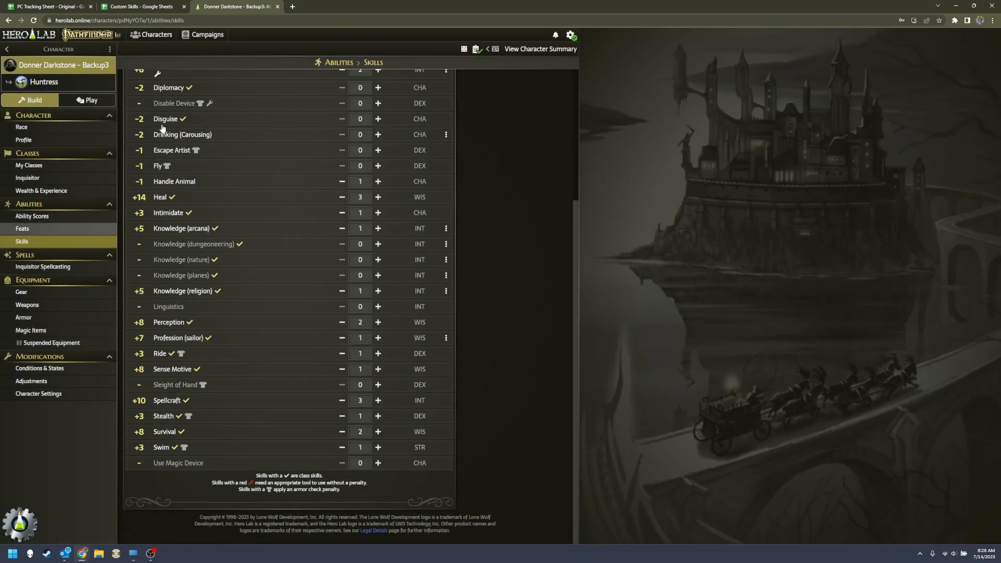
Find the Class Skill permanent adjustment by searching for "skill" and add it to the character
{"action": "scroll", "coordinate": [222, 150], "scroll_direction": "up", "scroll_amount": 3}
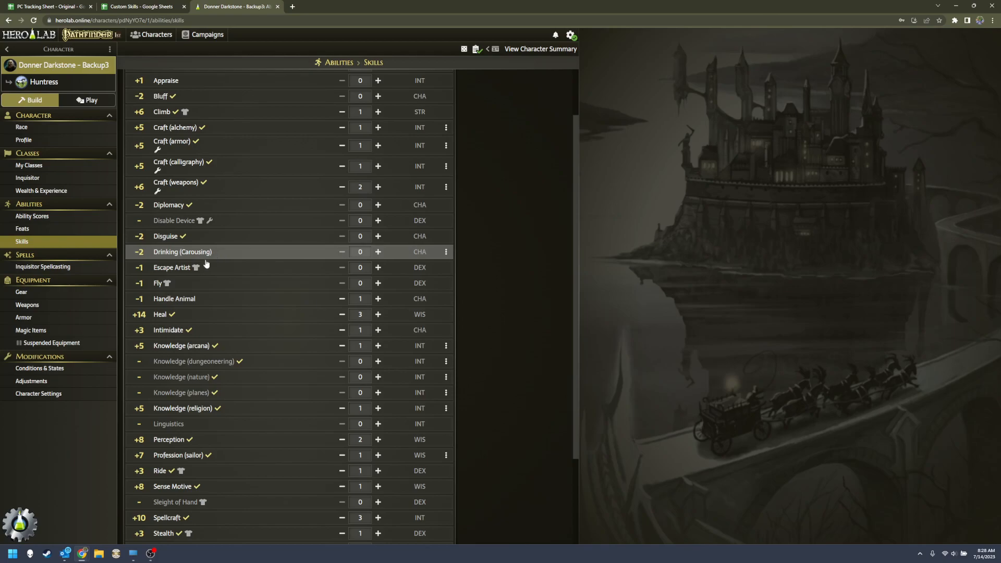
{"action": "left_click", "coordinate": [44, 383]}
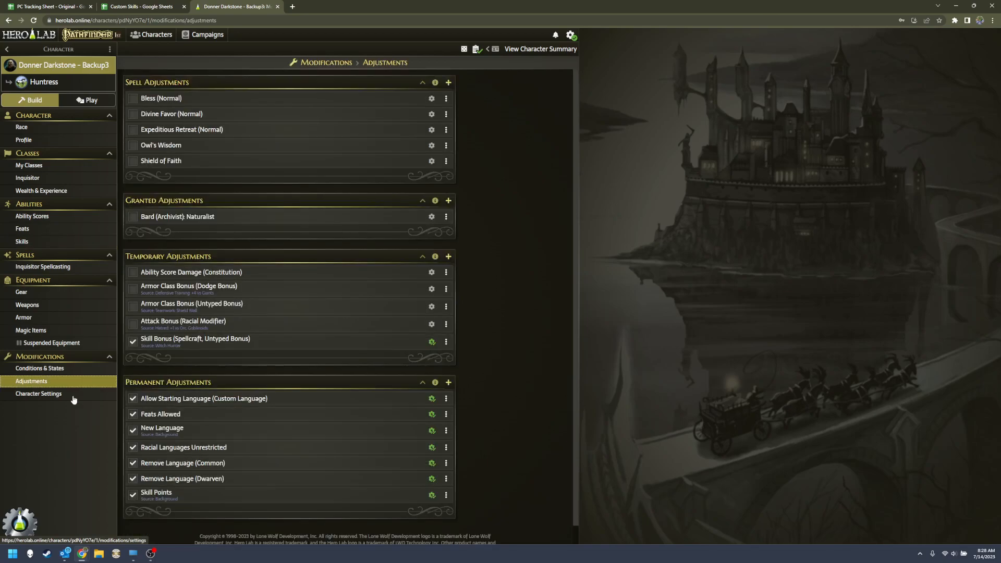
{"action": "scroll", "coordinate": [361, 346], "scroll_direction": "down", "scroll_amount": 1}
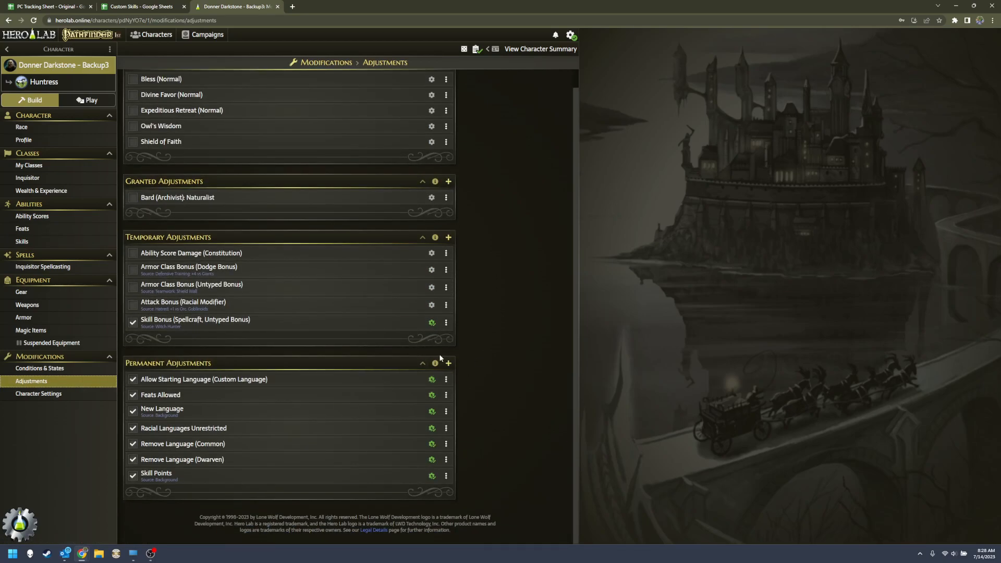
{"action": "left_click", "coordinate": [448, 363]}
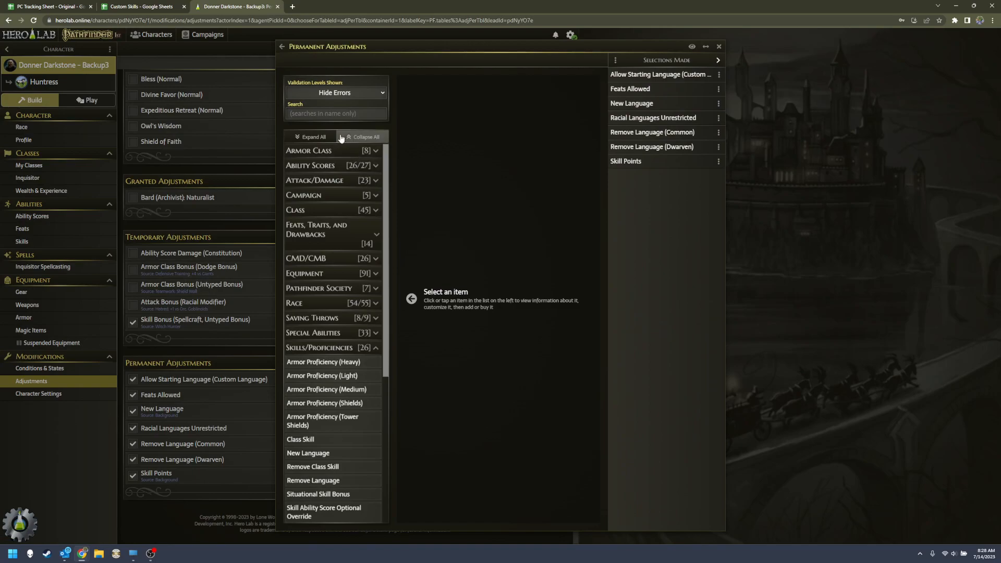
{"action": "left_click", "coordinate": [339, 114]}
{"action": "type", "text": "skill"}
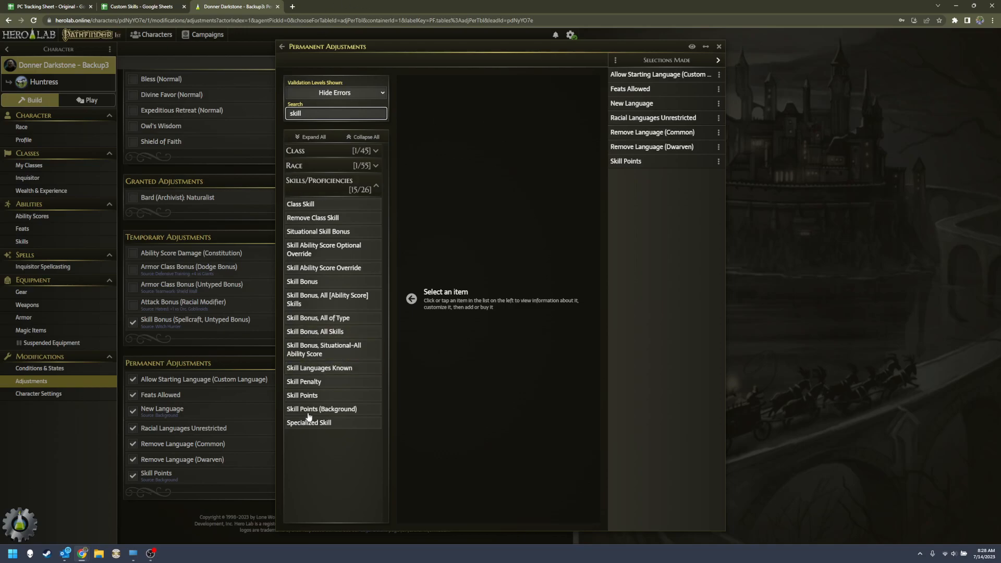
{"action": "left_click", "coordinate": [306, 205]}
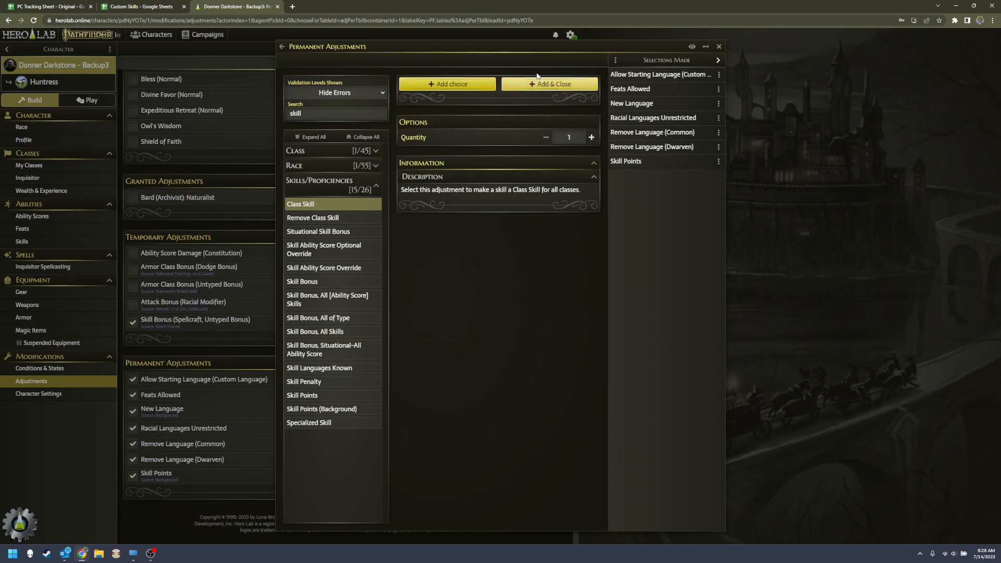
{"action": "left_click", "coordinate": [538, 82]}
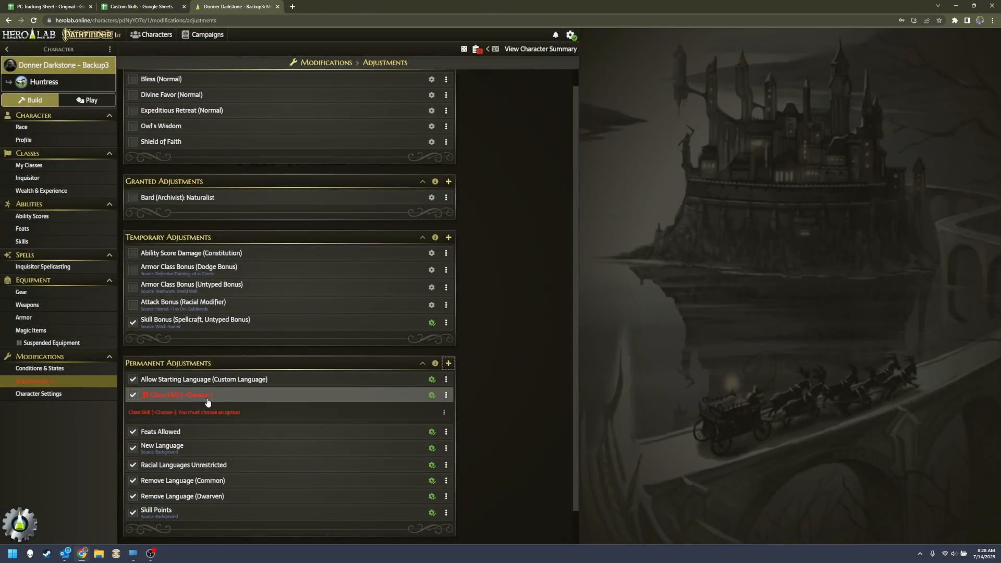
Set the new Class Skill adjustment to Drinking (Carousing), then check the skill in the skills list
{"action": "left_click", "coordinate": [336, 394]}
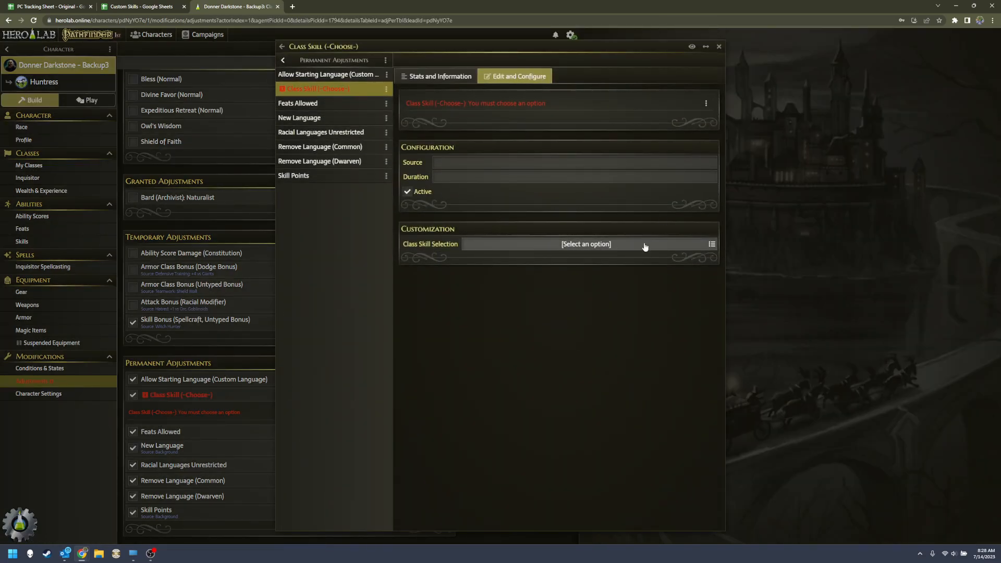
{"action": "left_click", "coordinate": [711, 244]}
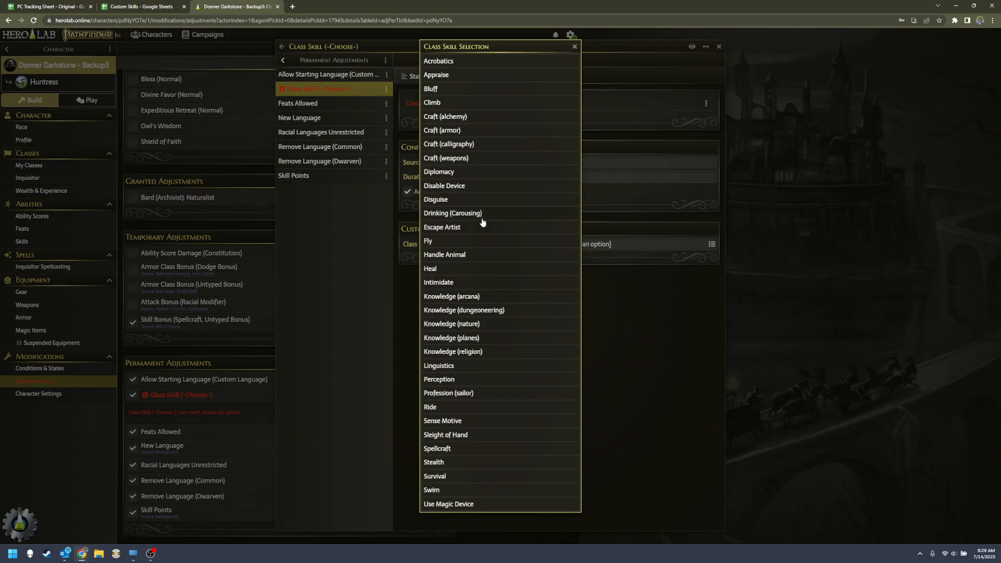
{"action": "left_click", "coordinate": [481, 216]}
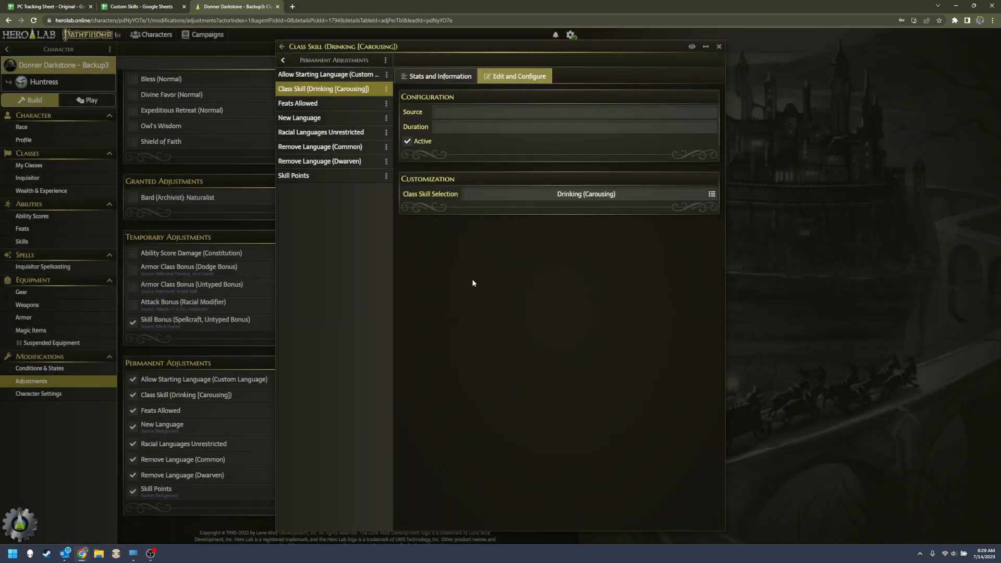
{"action": "left_click", "coordinate": [717, 49]}
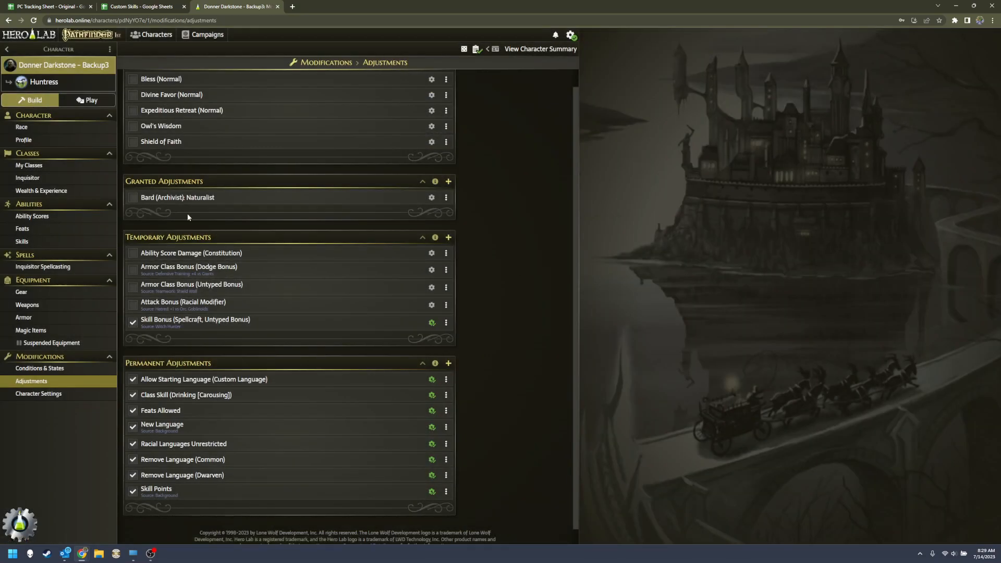
{"action": "left_click", "coordinate": [47, 242]}
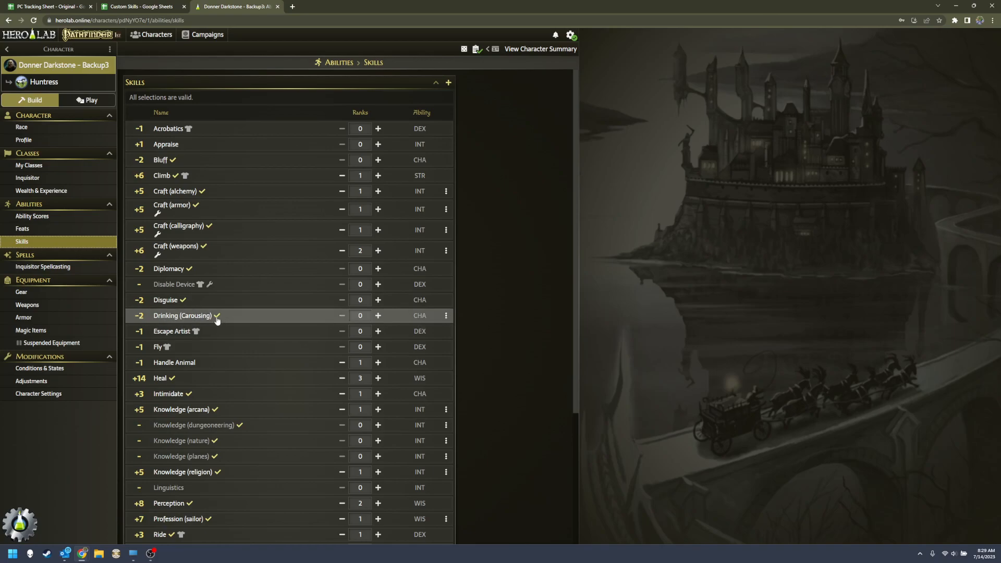
Find the Skill Ability Score Override permanent adjustment by searching for "skill" and add it to the character
{"action": "left_click", "coordinate": [48, 386]}
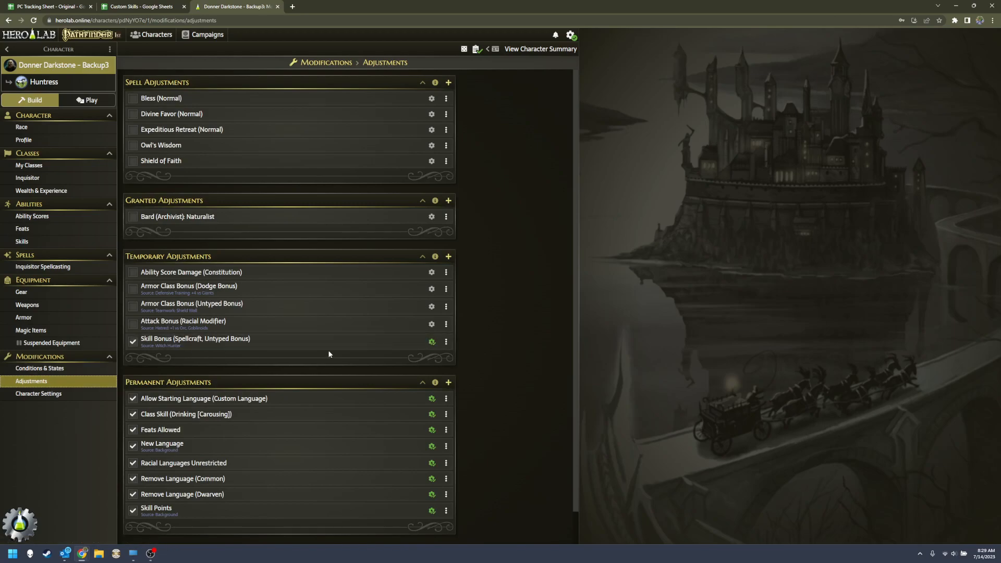
{"action": "left_click", "coordinate": [449, 383]}
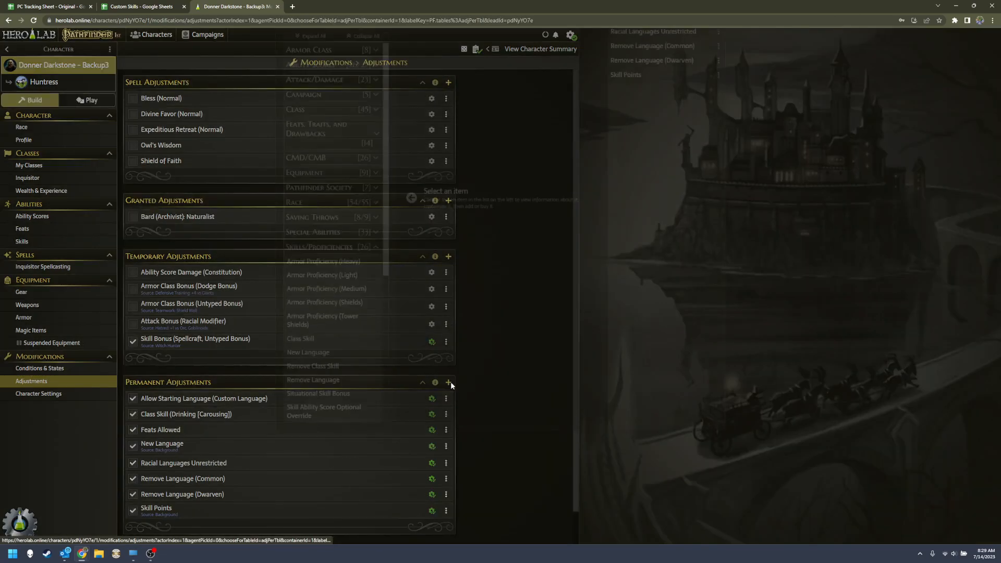
{"action": "left_click", "coordinate": [360, 115]}
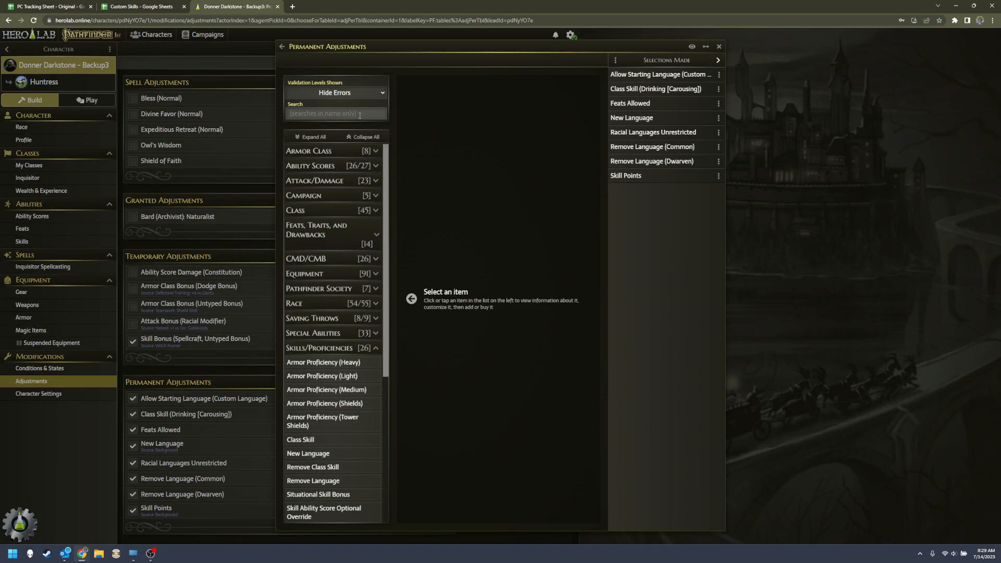
{"action": "type", "text": "skill"}
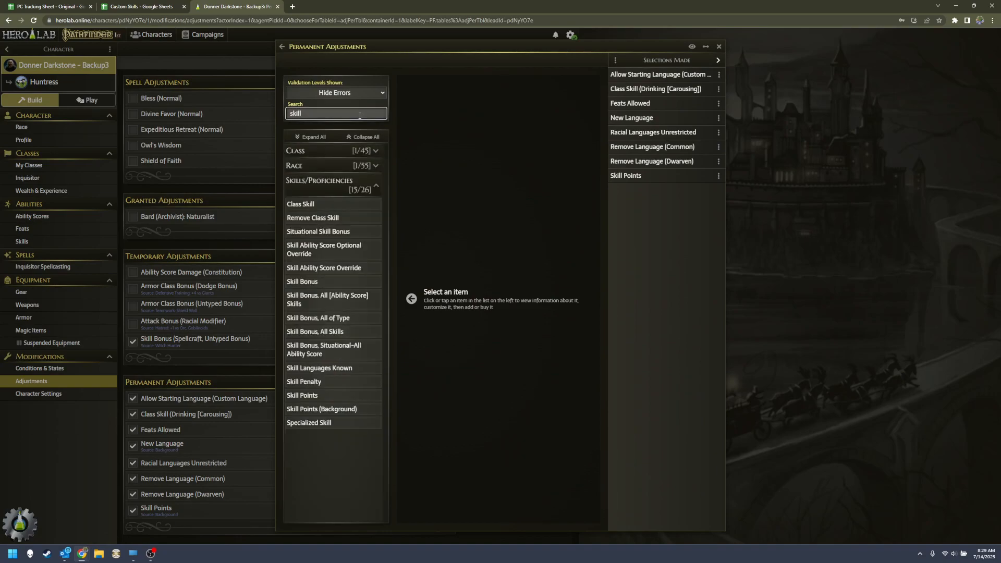
{"action": "left_click", "coordinate": [323, 268]}
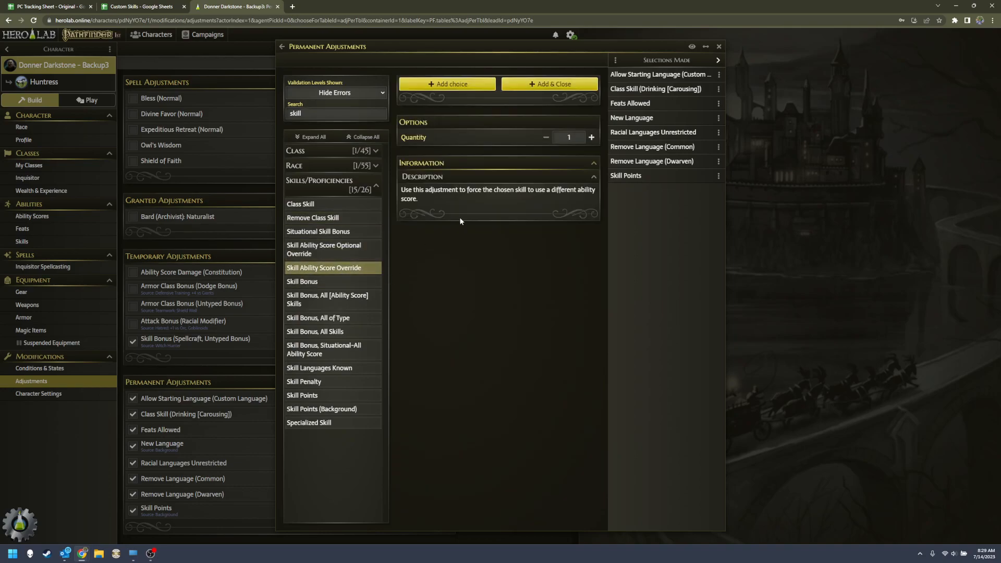
{"action": "left_click", "coordinate": [542, 85]}
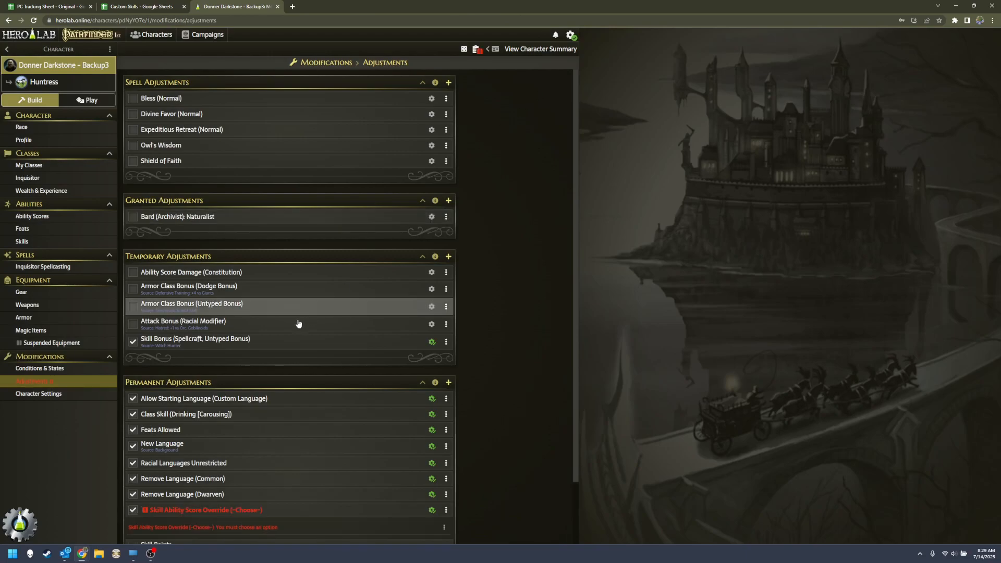
Configure the Skill Ability Score Override adjustment with the skill Drinking (Carousing) and the ability score Constitution, and close its details
{"action": "scroll", "coordinate": [307, 411], "scroll_direction": "down", "scroll_amount": 3}
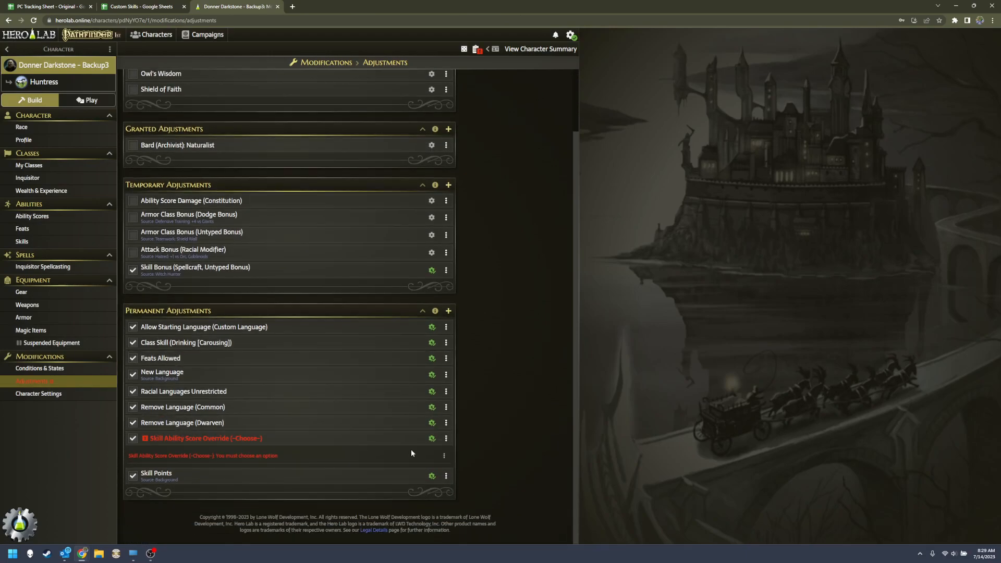
{"action": "left_click", "coordinate": [409, 441]}
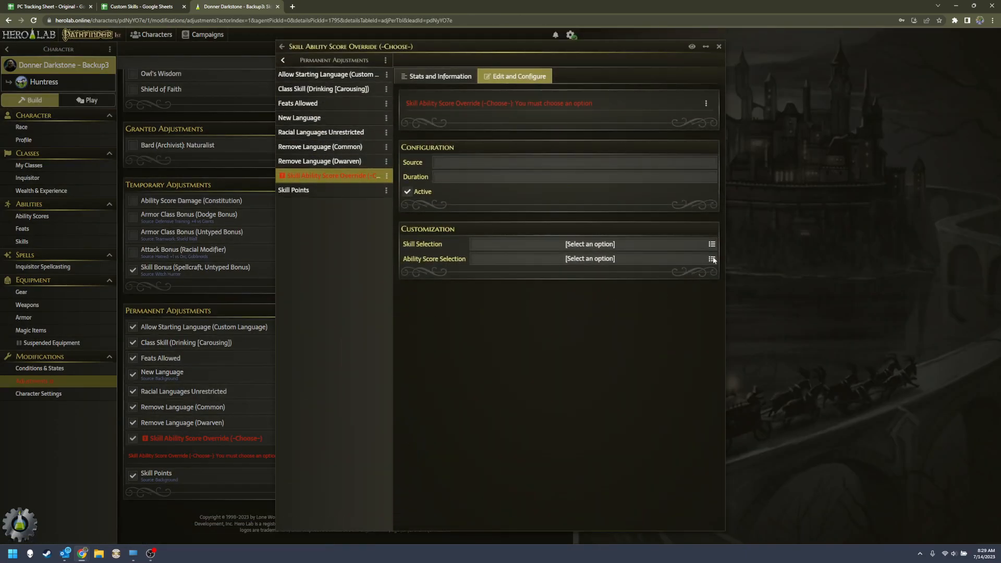
{"action": "left_click", "coordinate": [659, 247]}
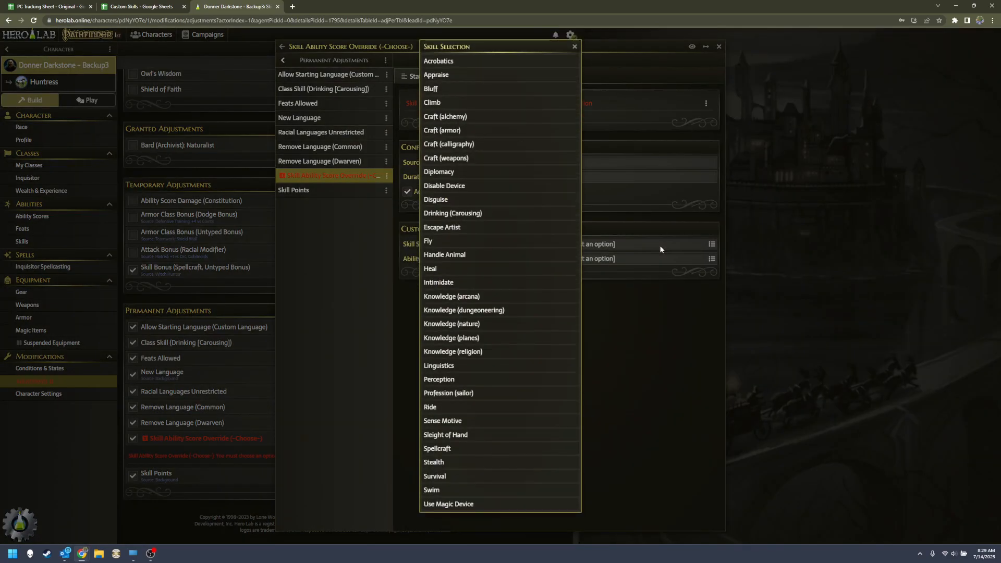
{"action": "left_click", "coordinate": [499, 214]}
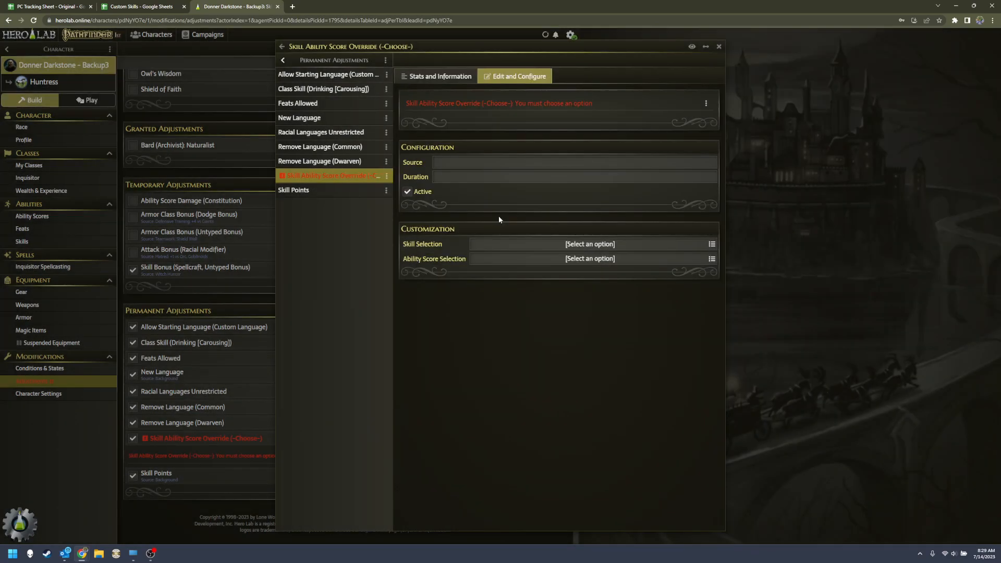
{"action": "left_click", "coordinate": [651, 261]}
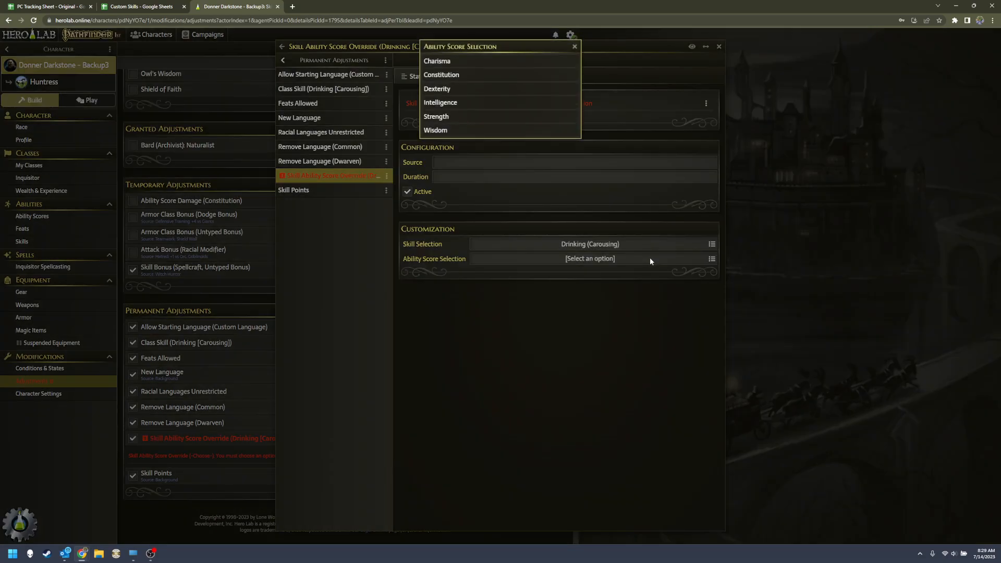
{"action": "left_click", "coordinate": [464, 78]}
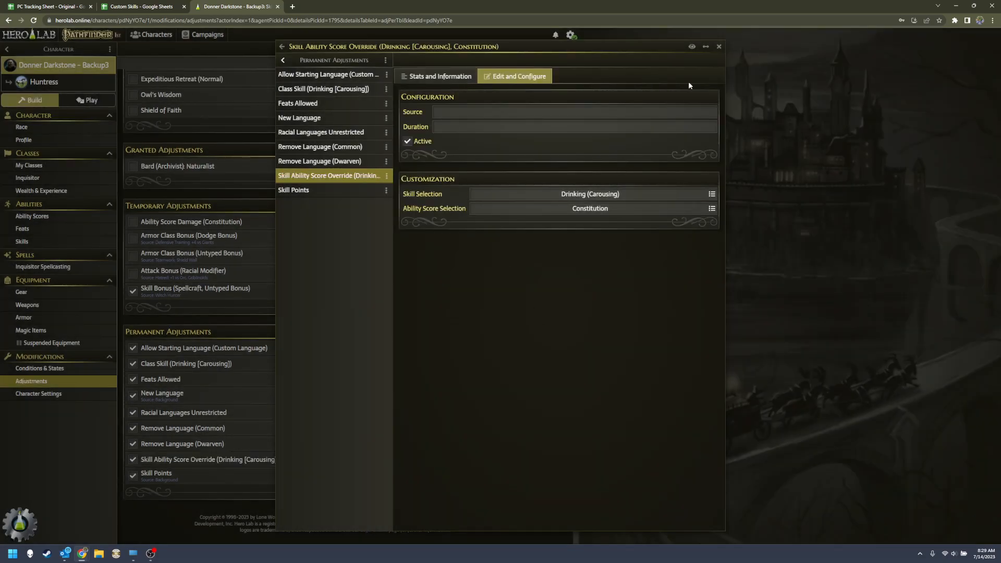
{"action": "left_click", "coordinate": [719, 48]}
Add one rank to Drinking (Carousing) in the skills list and review how its skill bonus is calculated
{"action": "left_click", "coordinate": [49, 245]}
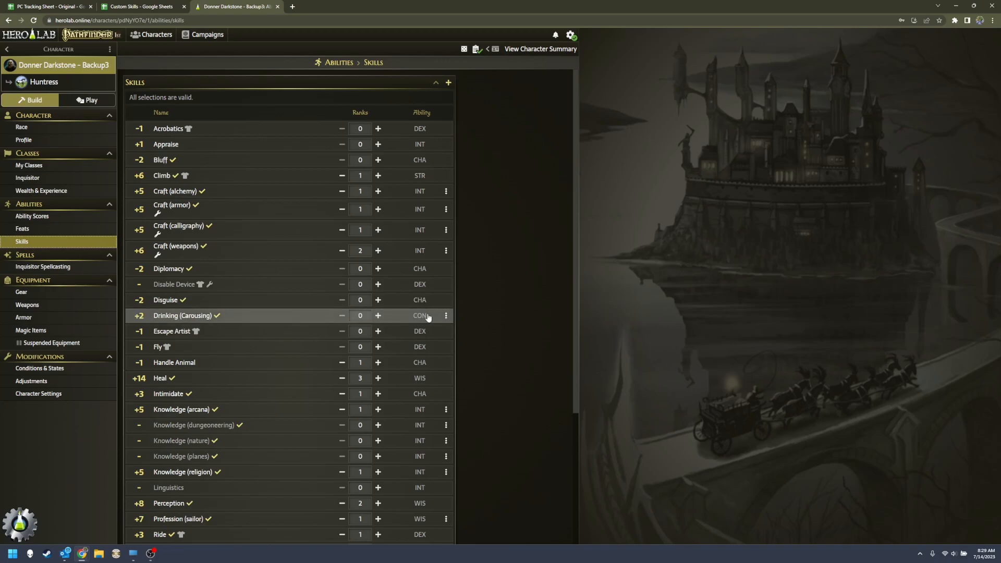
{"action": "left_click", "coordinate": [378, 316]}
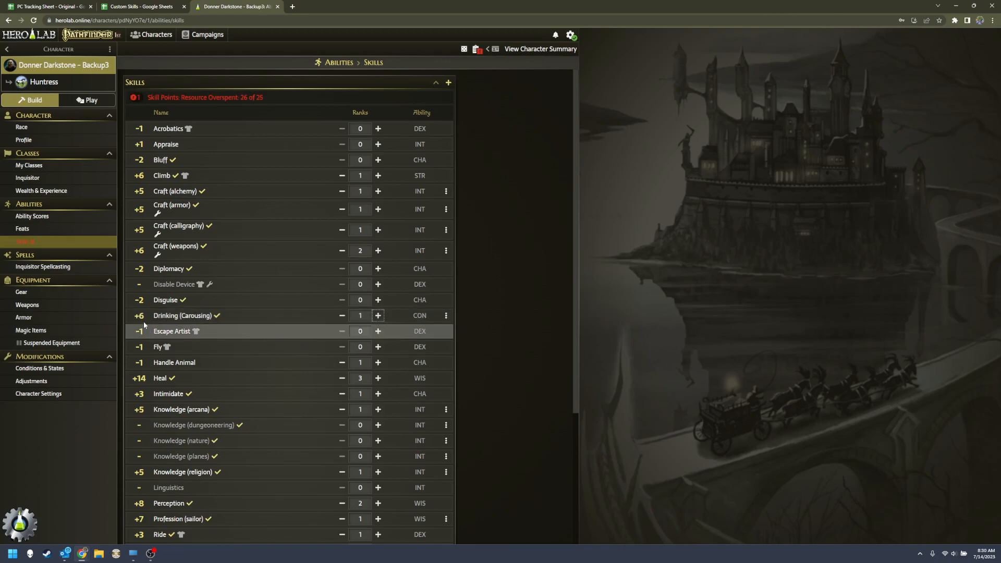
{"action": "left_click", "coordinate": [168, 316]}
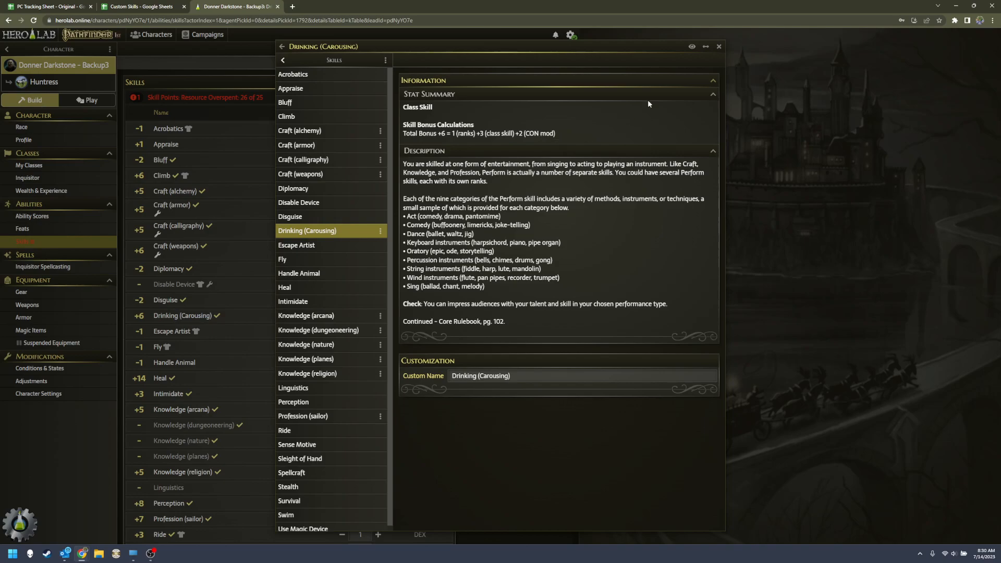
{"action": "left_click", "coordinate": [719, 48]}
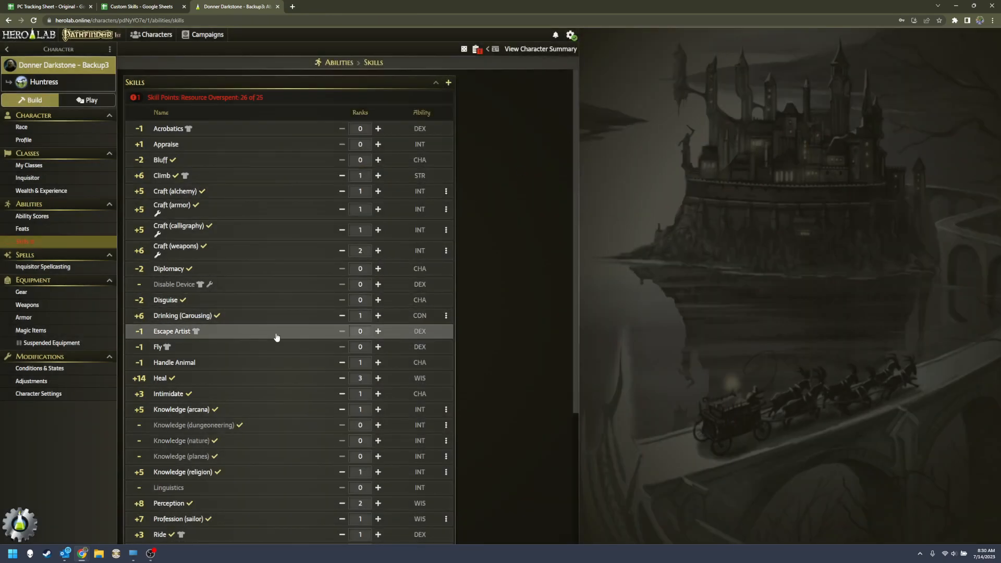